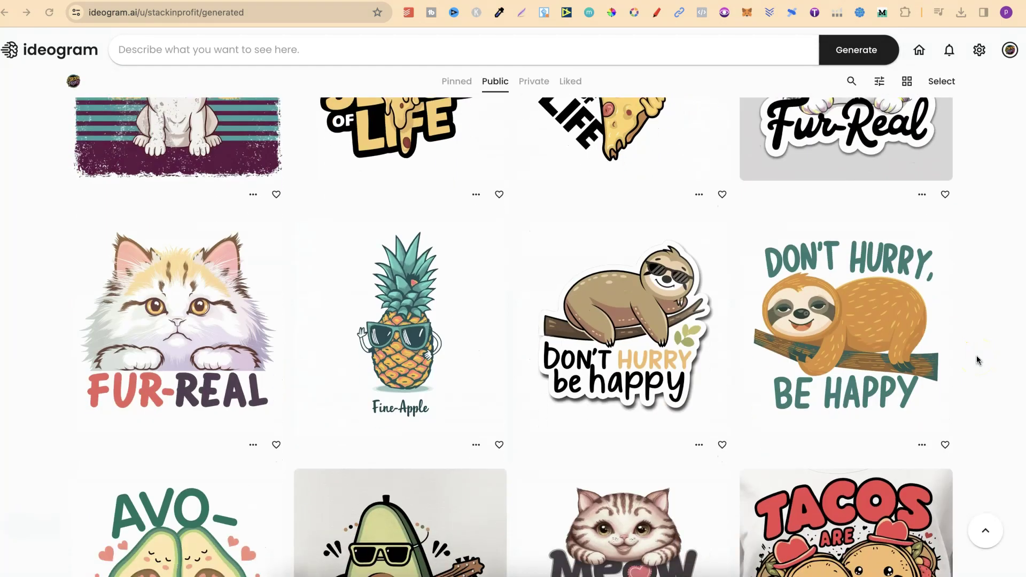
- Find the 'Don't Hurry be happy' sloth sticker in the gallery and copy its prompt
scroll(976, 355, down, 4)
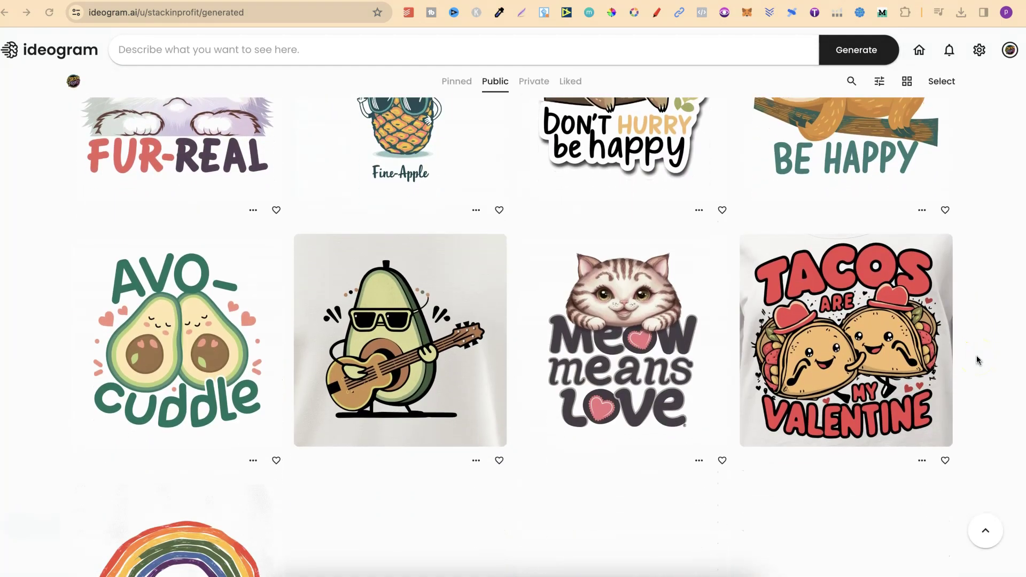
scroll(976, 355, down, 2)
scroll(976, 355, up, 4)
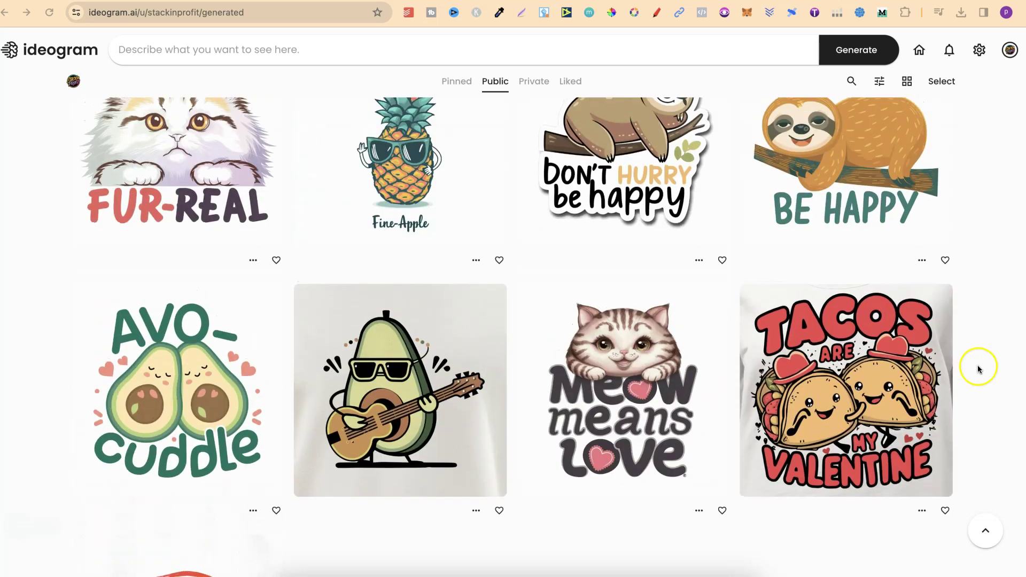
scroll(979, 369, up, 4)
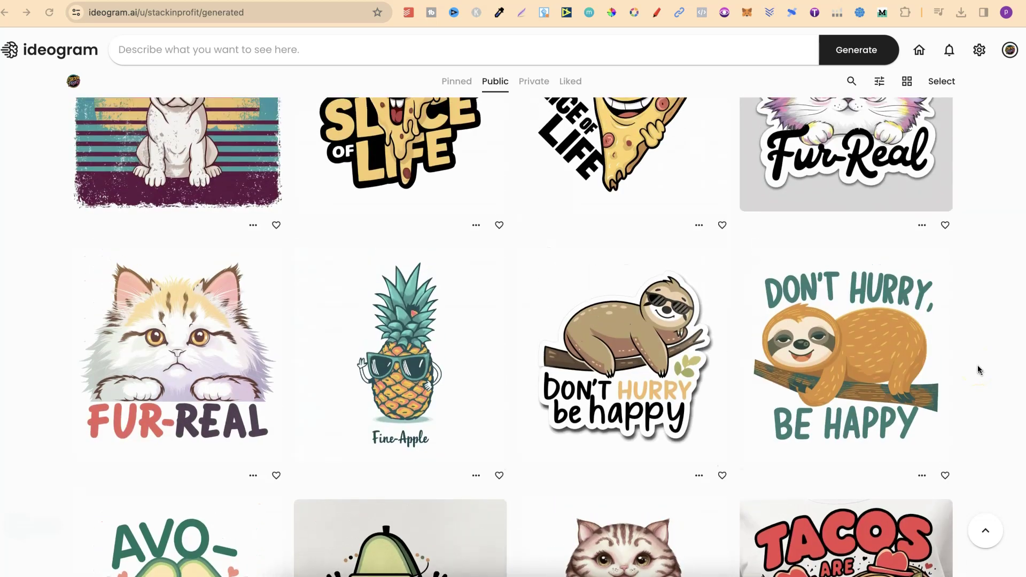
scroll(979, 369, up, 3)
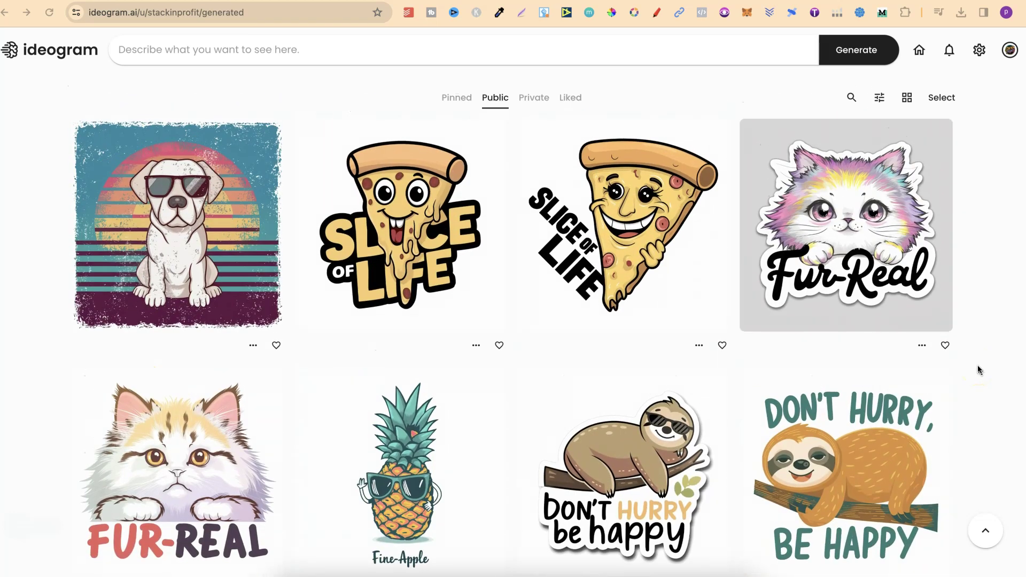
scroll(979, 370, down, 4)
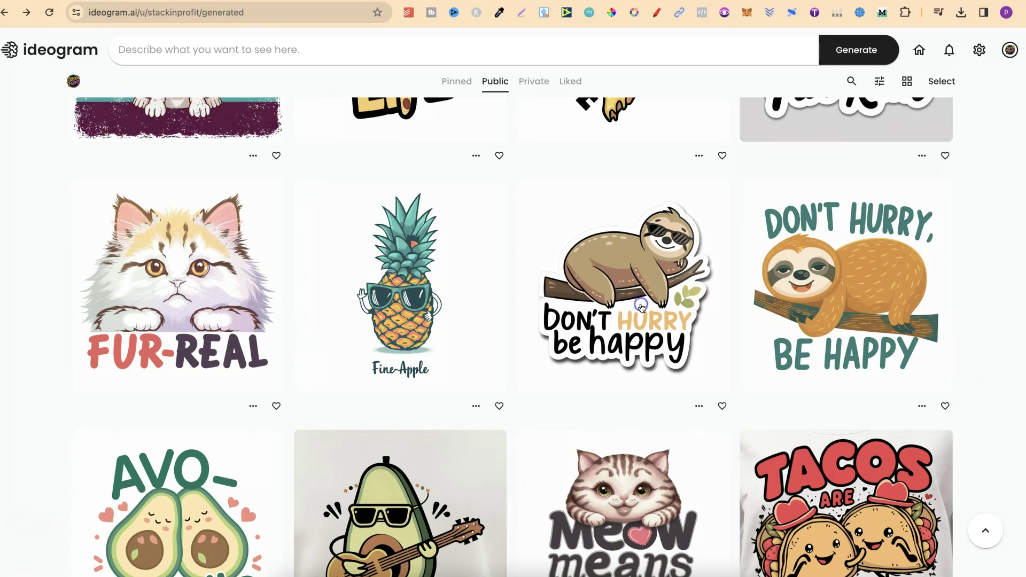
click(641, 307)
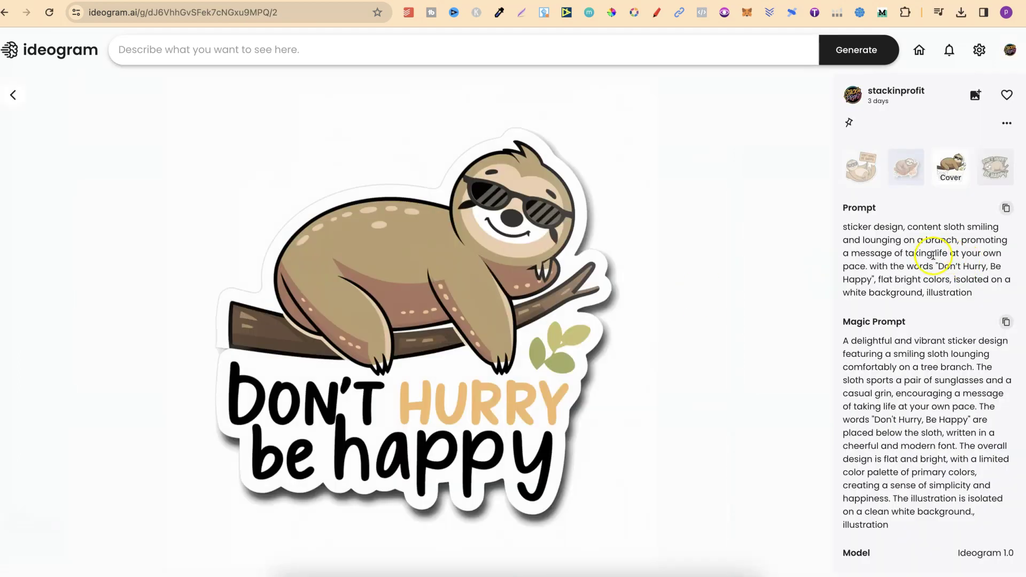
click(1008, 209)
- Paste the copied sloth sticker prompt into a fresh generation prompt
click(1007, 209)
click(227, 42)
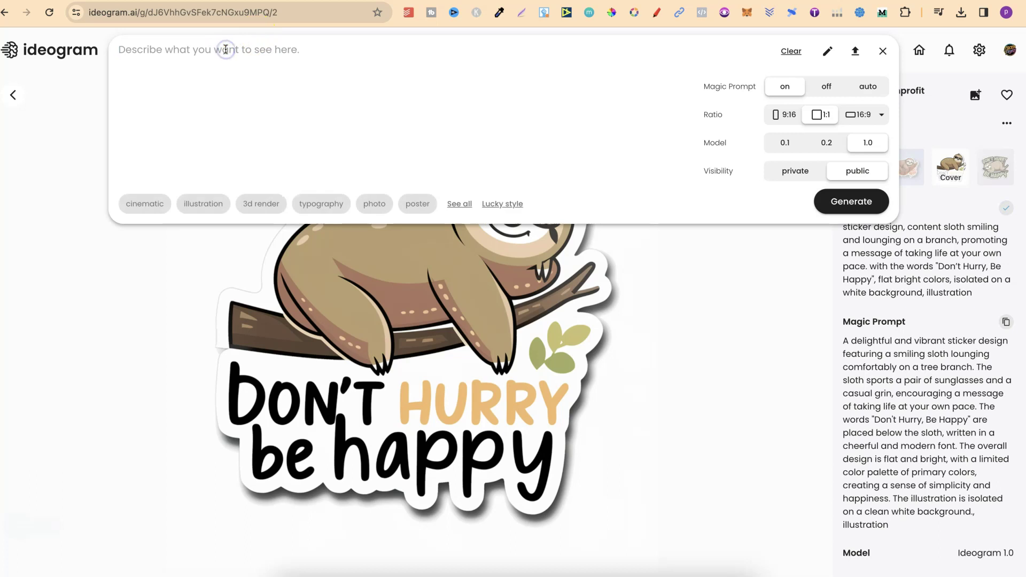
key(super+v)
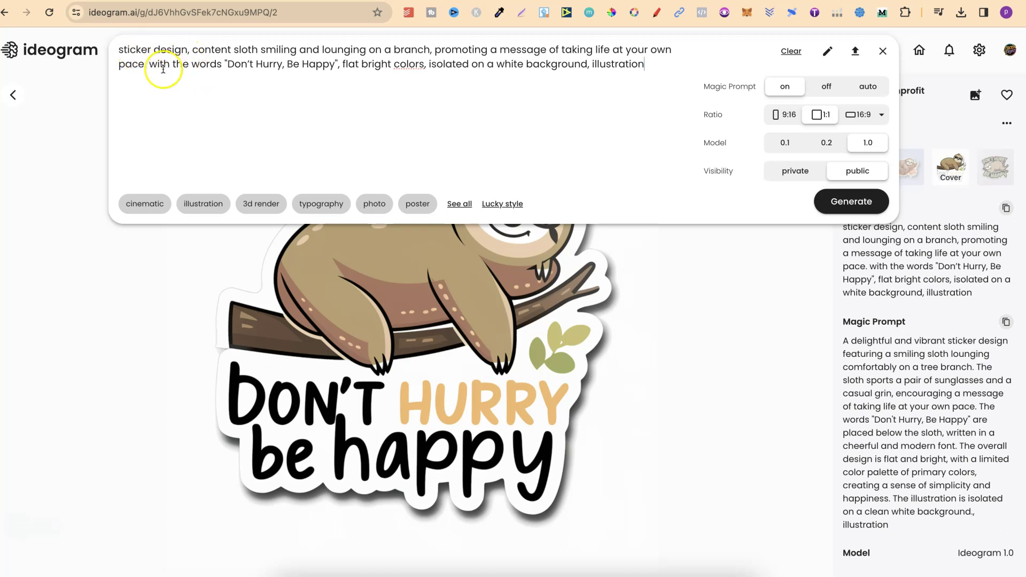
- Change 'sticker' to 'tshirt' and replace the sloth description with '(Describe what you want)'
double_click(126, 49)
text(tshirt)
drag(185, 49, 142, 64)
text(()
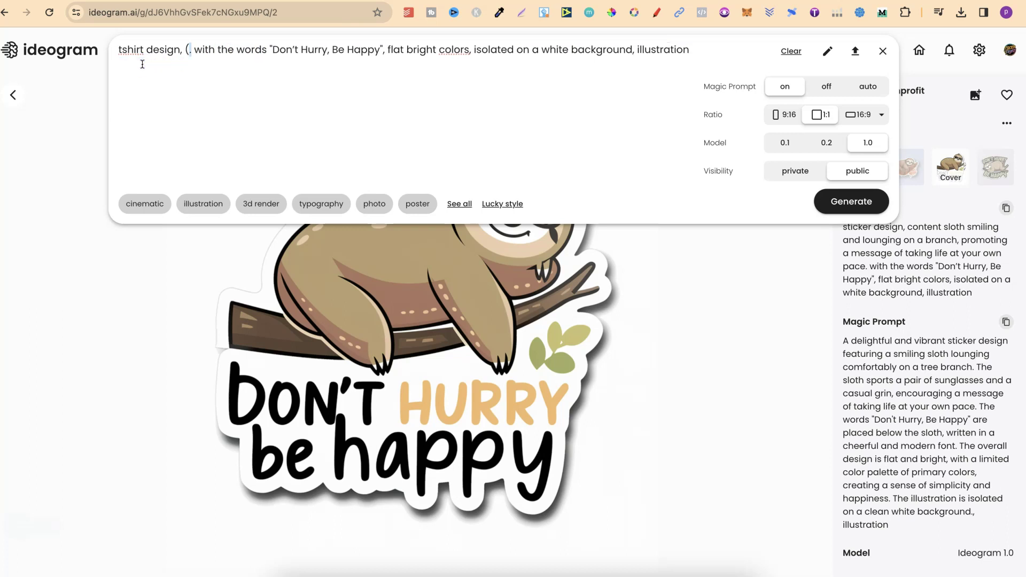
key(Delete)
key(ctrl+v)
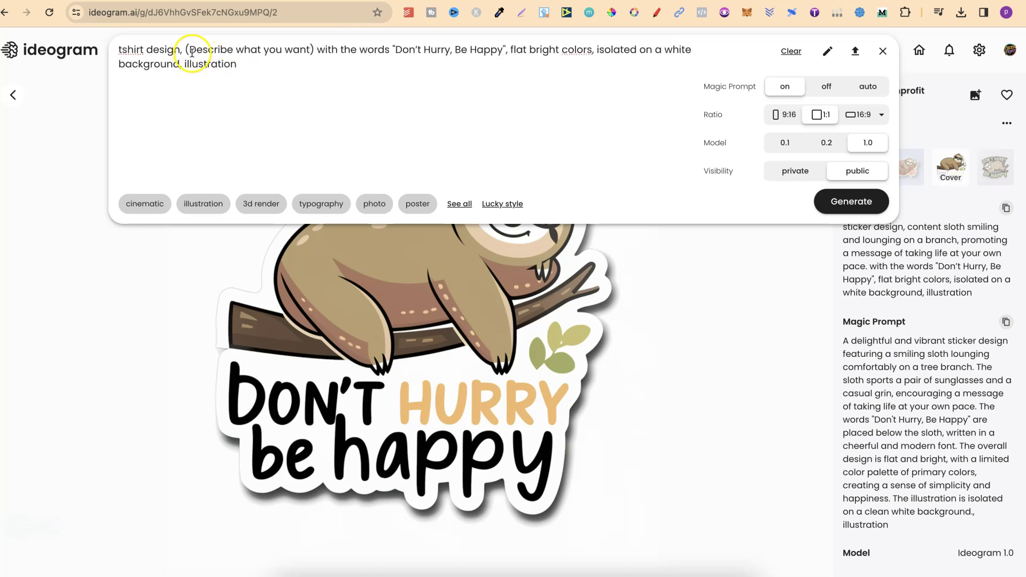
drag(187, 50, 388, 50)
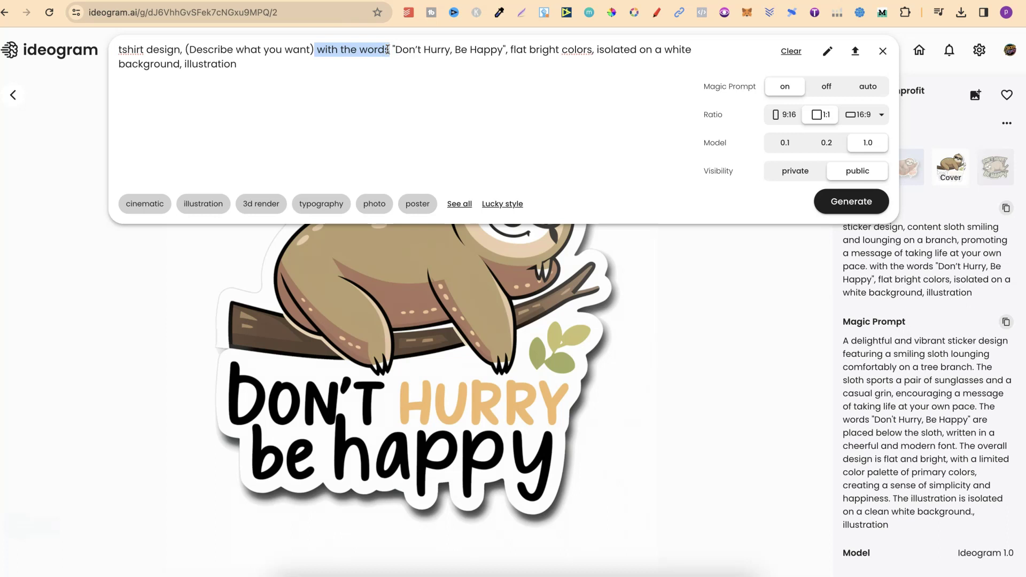
click(375, 68)
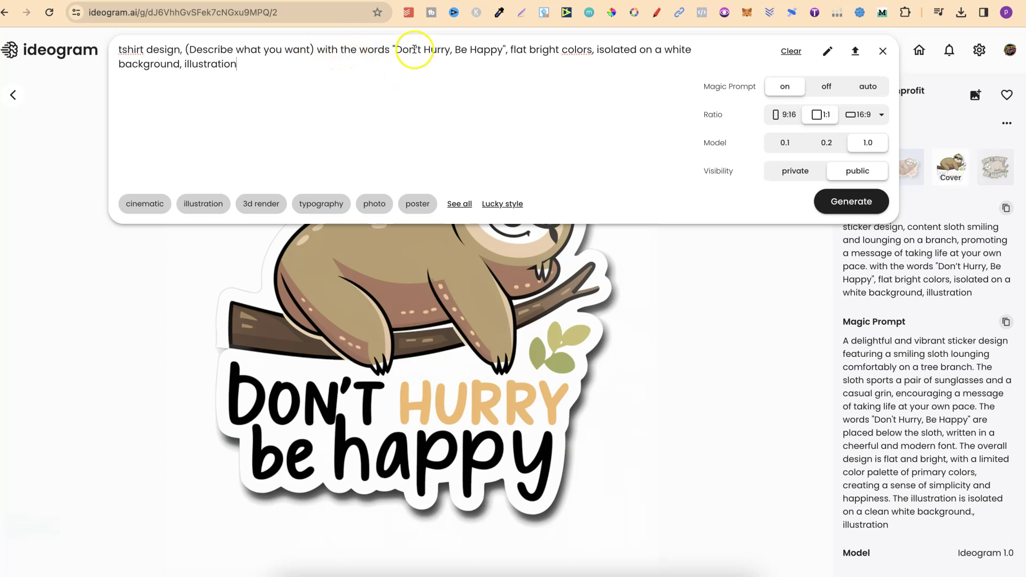
- Replace the quoted phrase with 'the phrase you want' and check both placeholders
drag(396, 50, 502, 49)
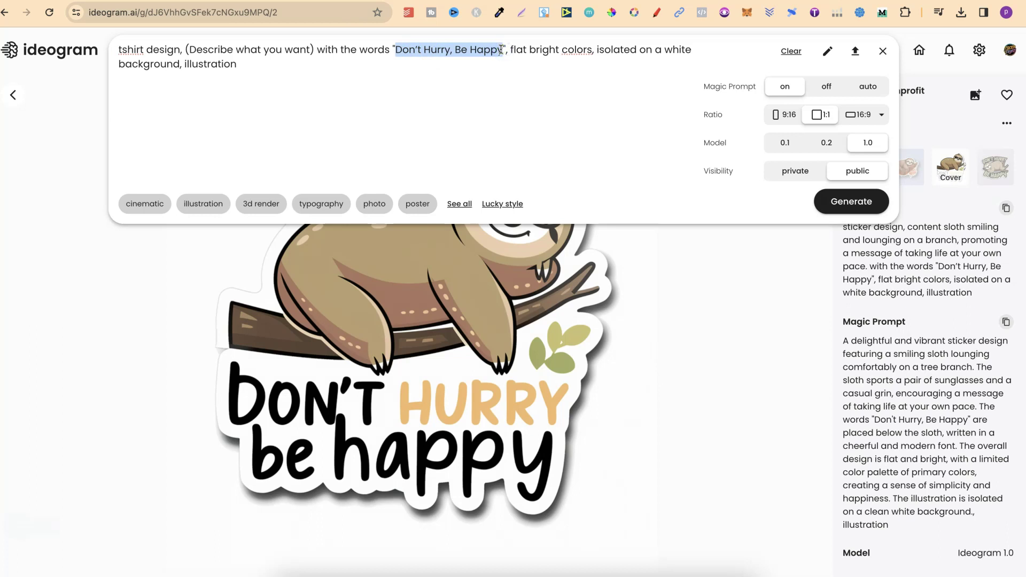
key(super+v)
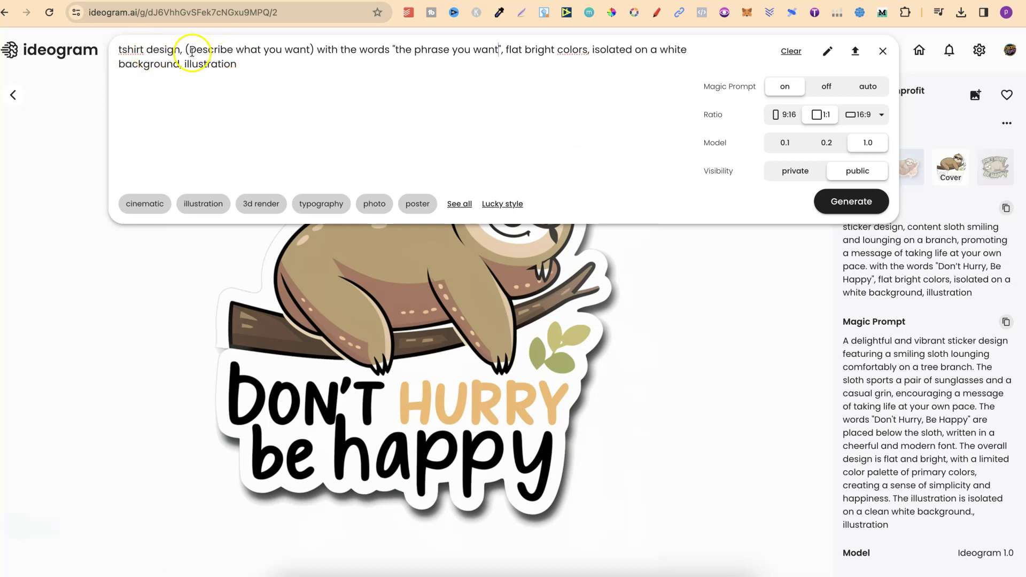
drag(189, 49, 307, 52)
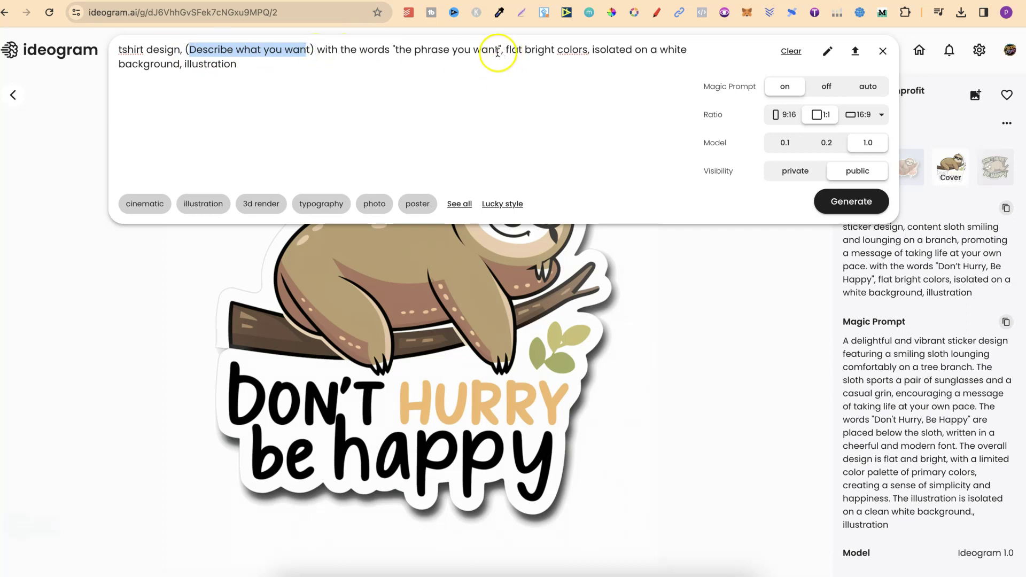
drag(498, 50, 398, 50)
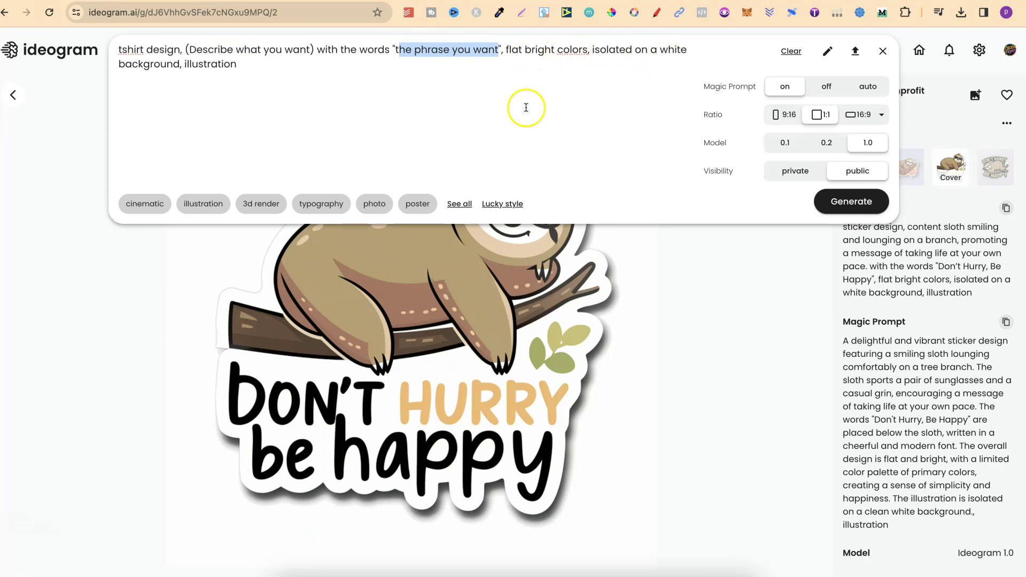
- Remove the word 'illustration' from the prompt and apply the Illustration style instead
double_click(215, 64)
key(BackSpace)
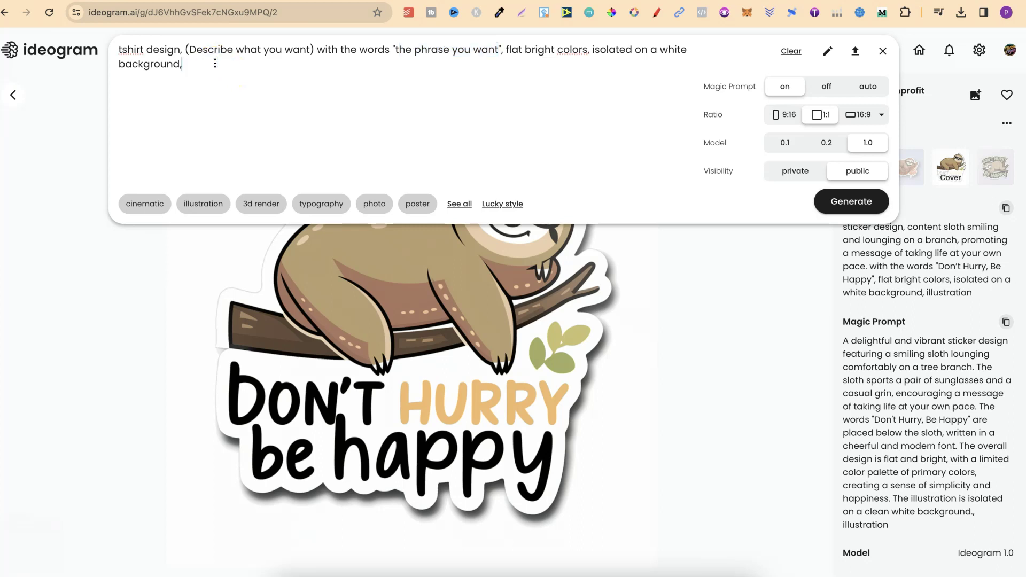
click(208, 209)
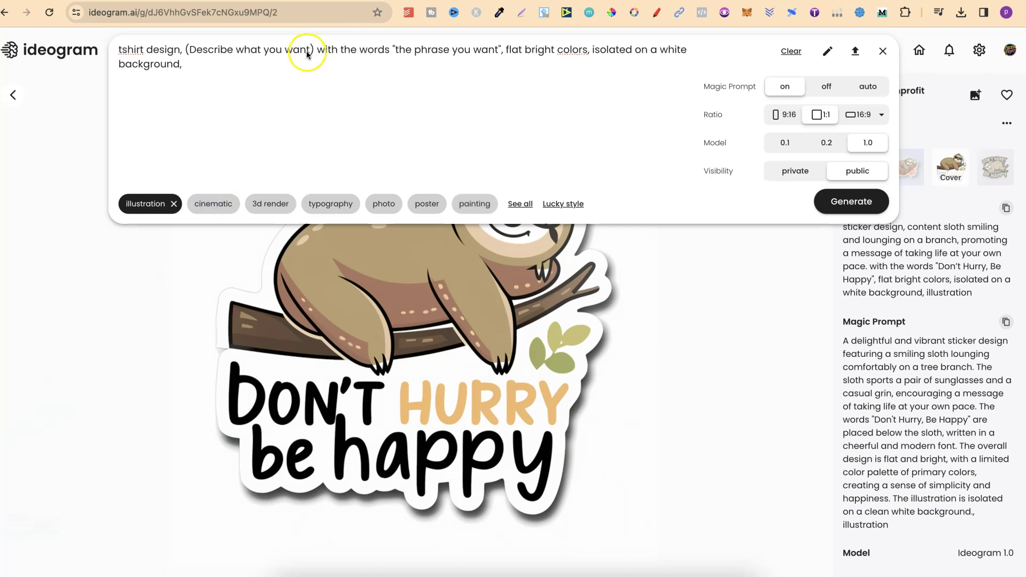
- Fill the placeholders with the cartoon happy kawaii sloth and 'don't worry, be happy'
key(super+v)
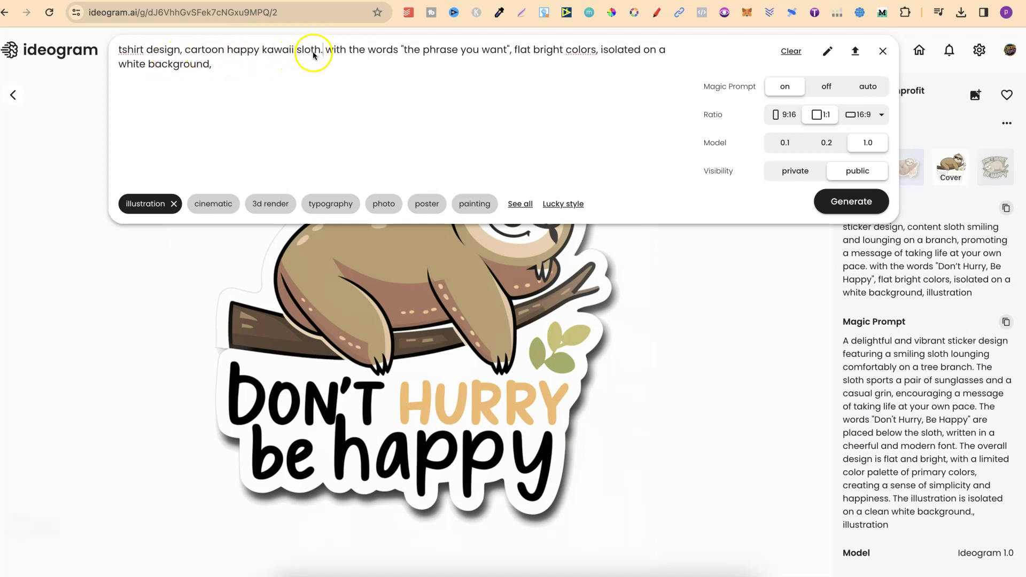
drag(404, 49, 497, 50)
key(ctrl+v)
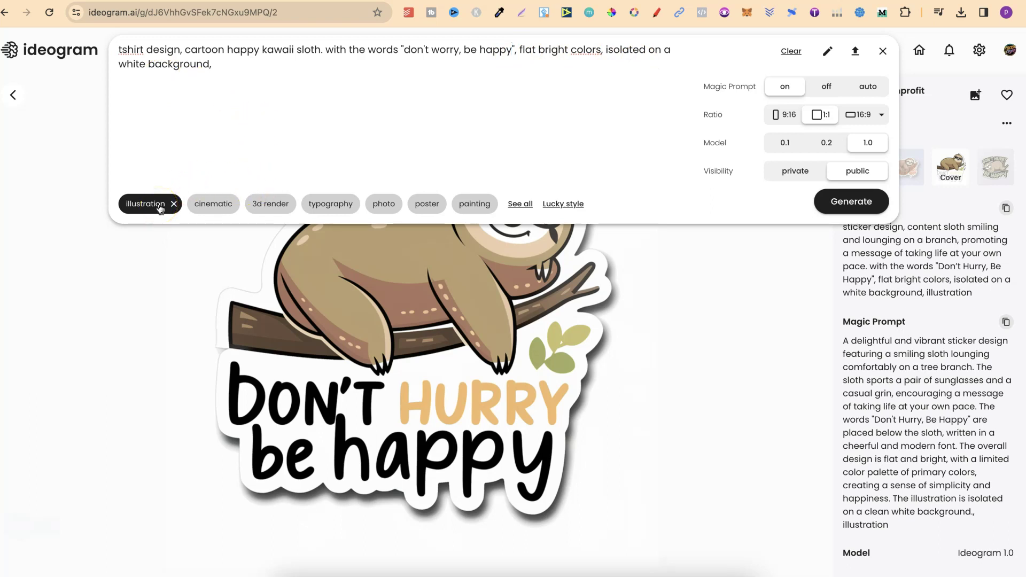
click(872, 146)
- Generate four kawaii sloth t-shirt designs from the finished prompt
click(852, 202)
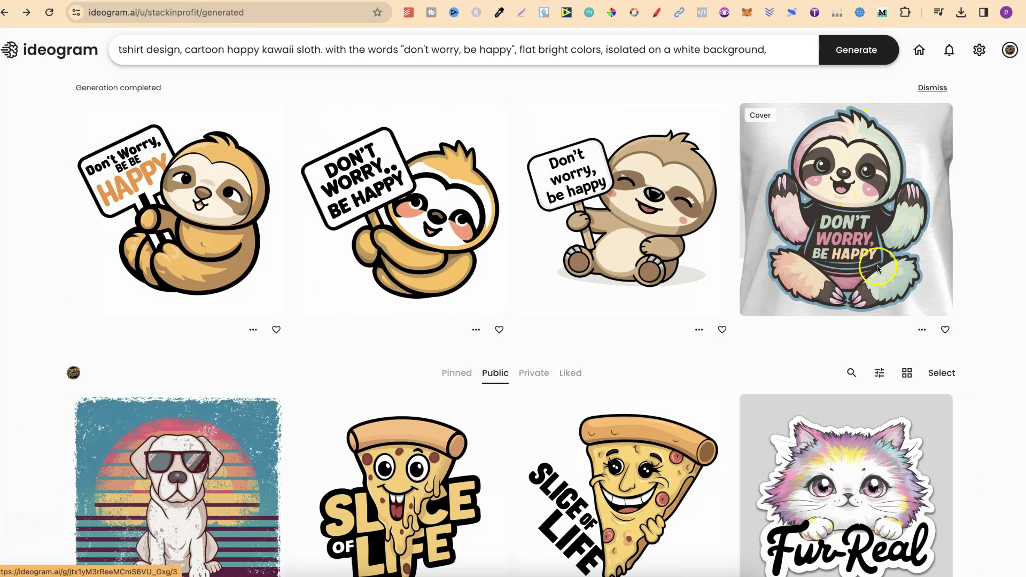
- Open the shirt-mockup sloth design and highlight its Prompt and Magic Prompt text
click(822, 211)
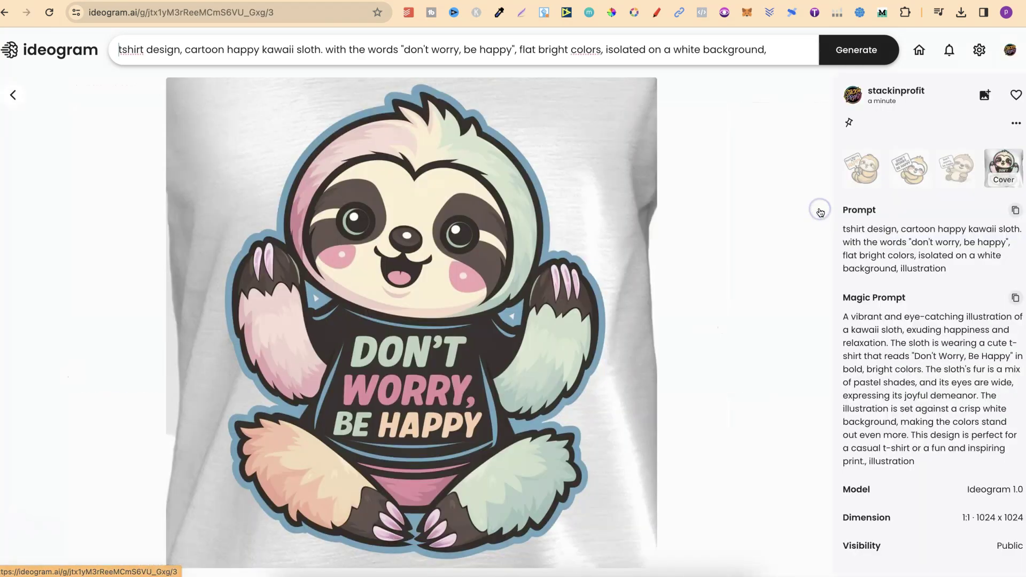
drag(941, 269, 839, 225)
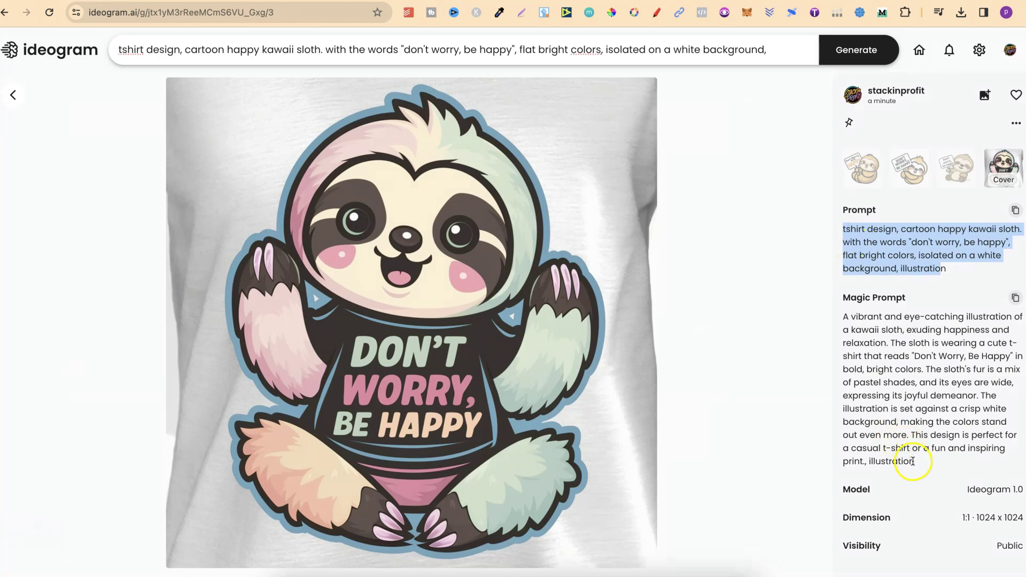
drag(915, 463, 844, 317)
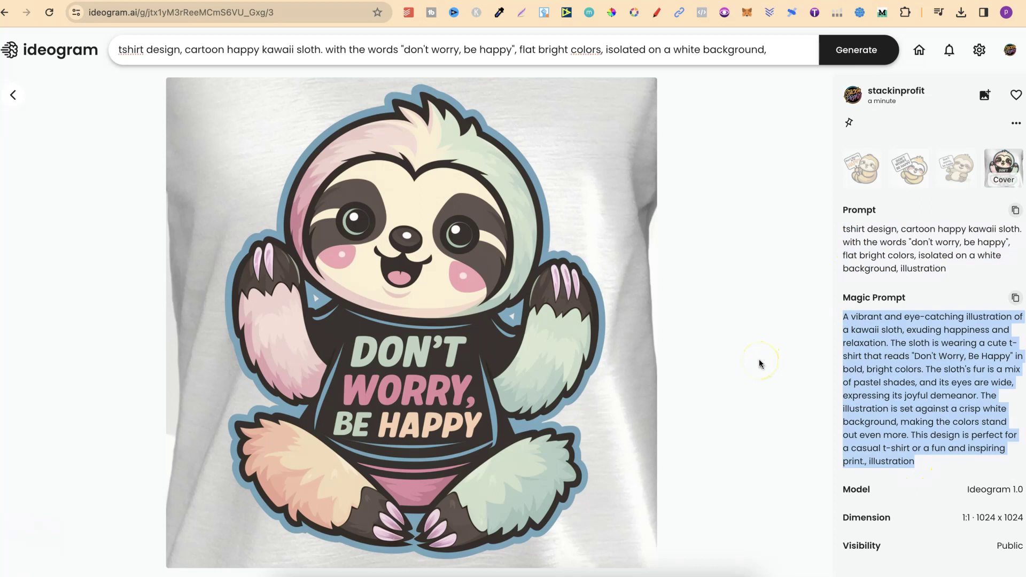